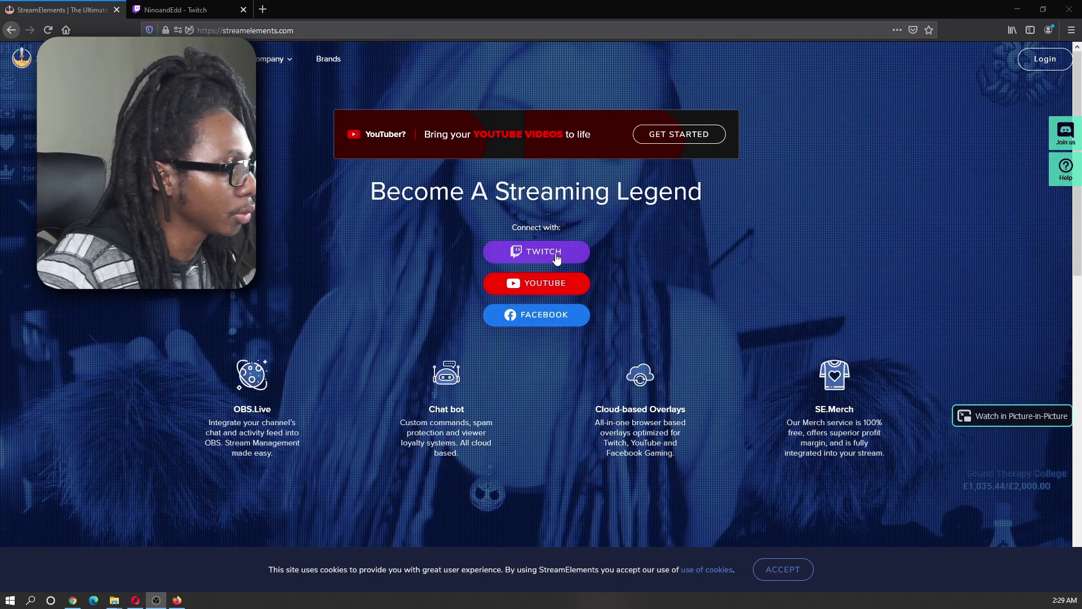
Sign in with Twitch and open the Custom commands tab under Chat commands
{"action": "left_click", "coordinate": [557, 257]}
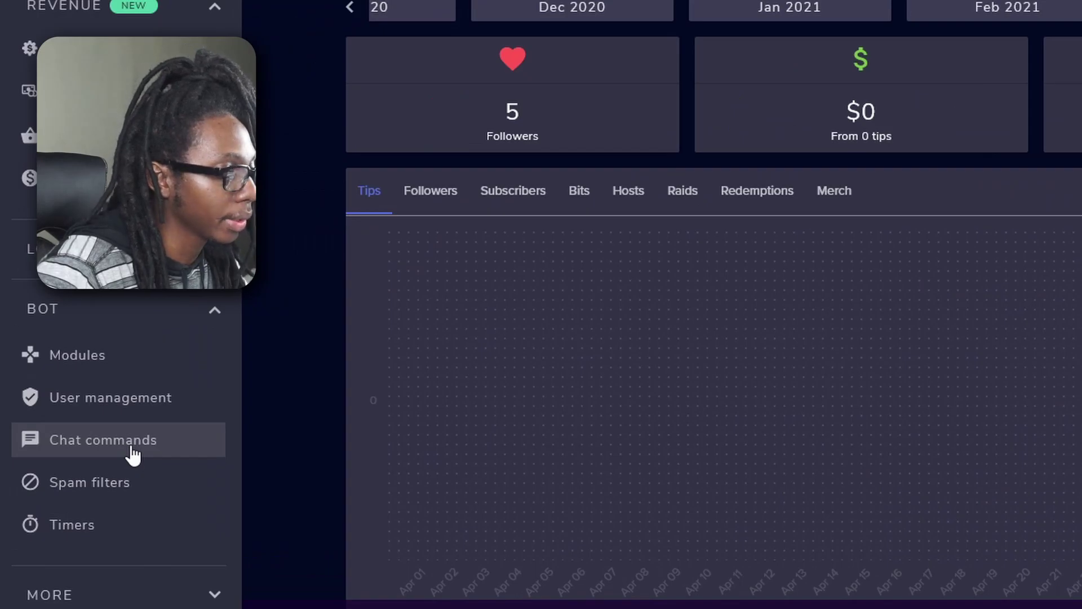
{"action": "left_click", "coordinate": [133, 454]}
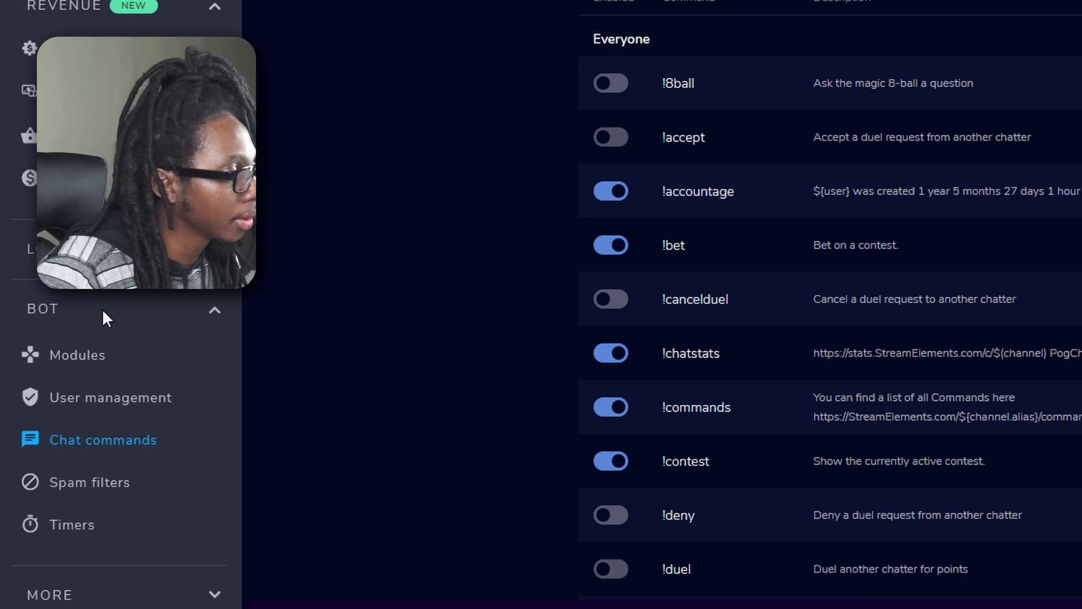
{"action": "left_click", "coordinate": [477, 134]}
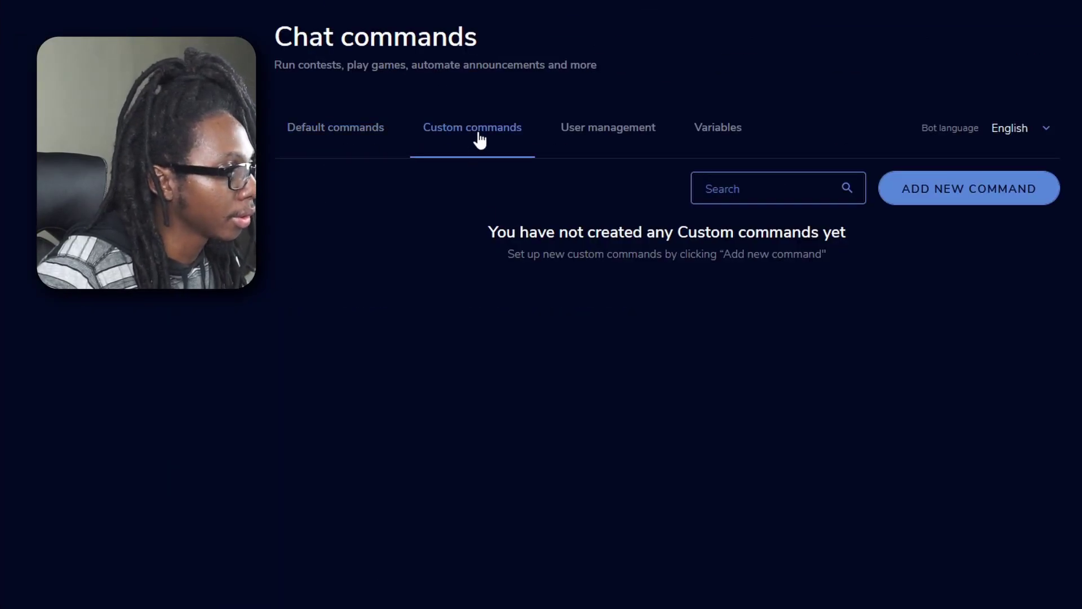
Create a !so command whose response says 'Go Follow ${channel ${1}}', with their last game and link
{"action": "left_click", "coordinate": [931, 202]}
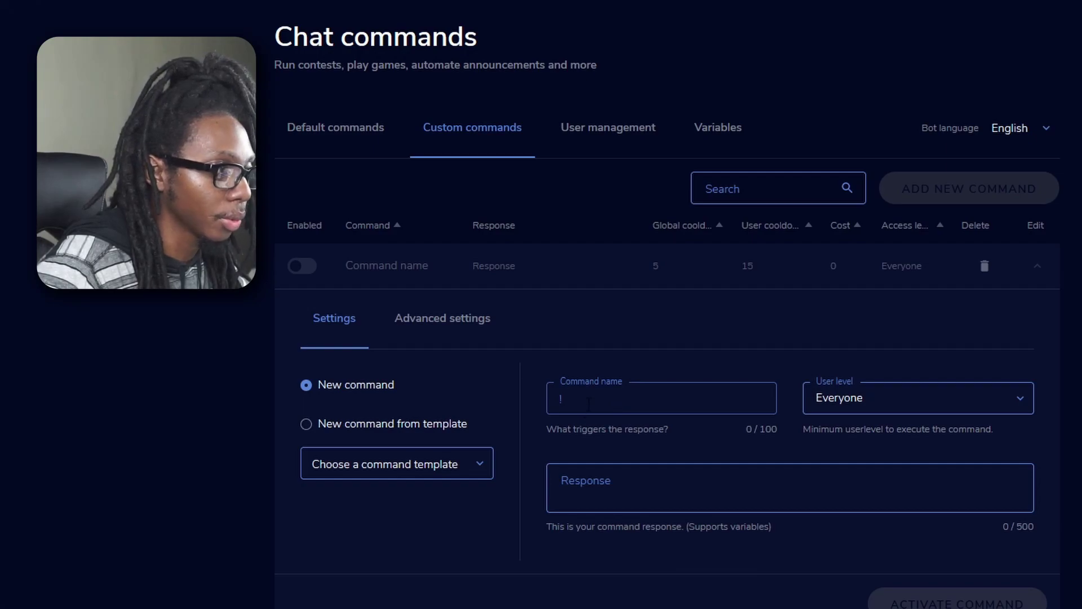
{"action": "left_click", "coordinate": [589, 403]}
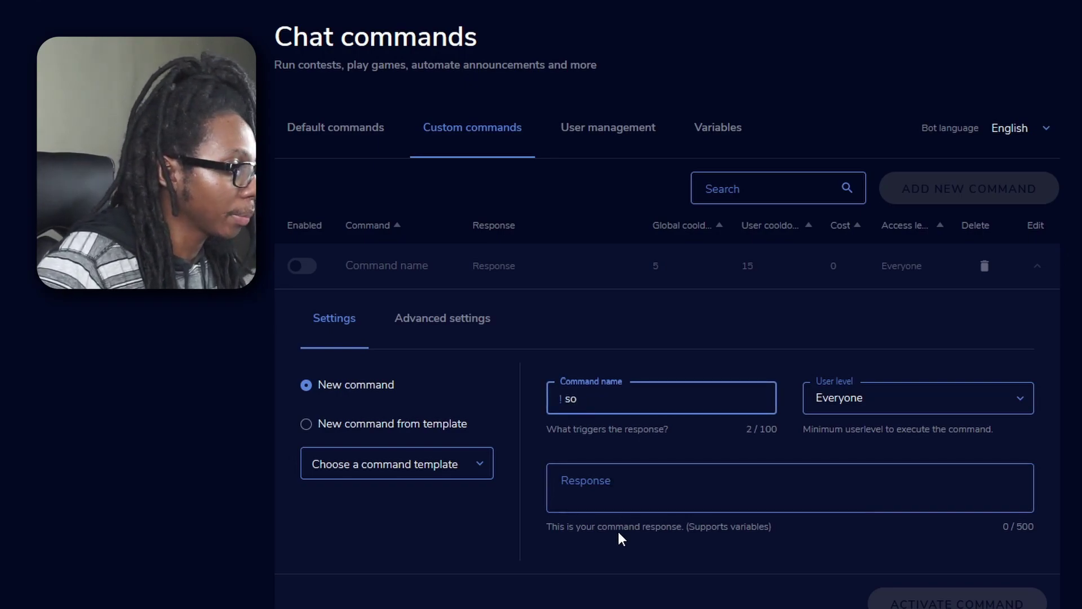
{"action": "left_click", "coordinate": [641, 488]}
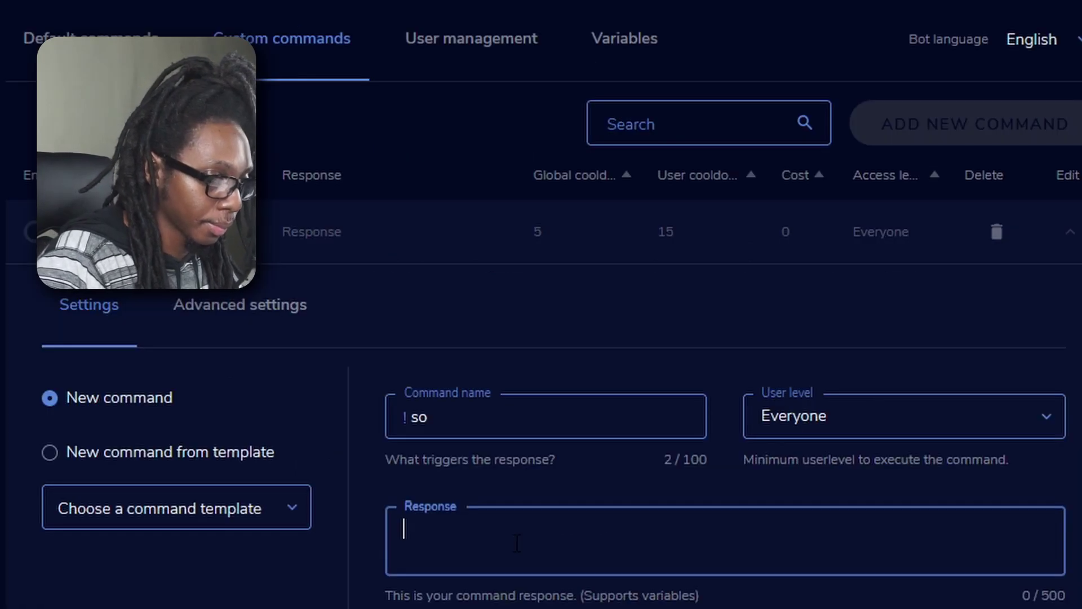
{"action": "type", "text": "Go Follow"}
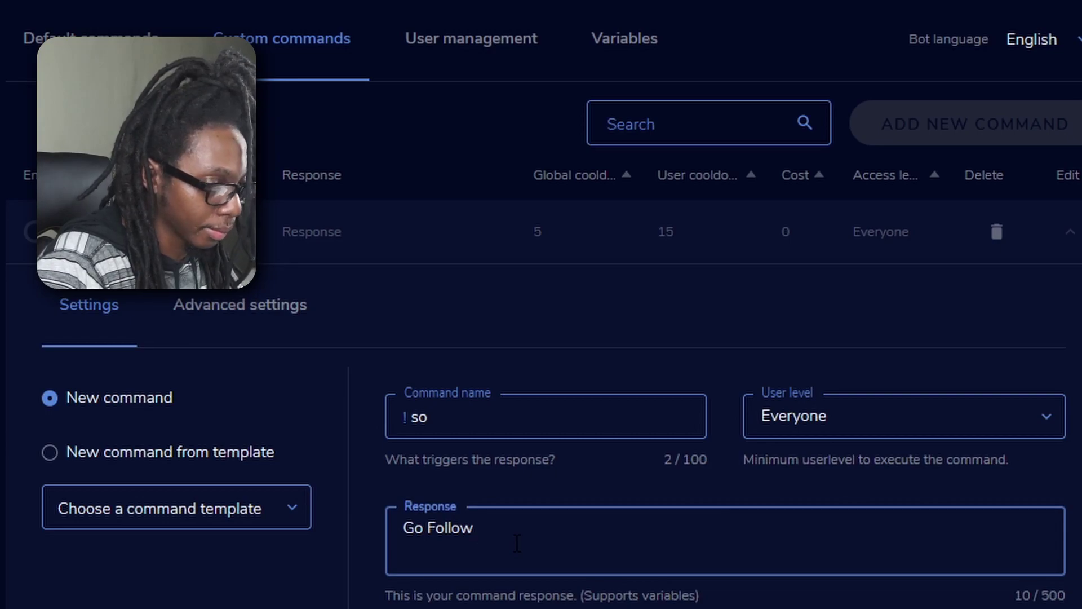
{"action": "type", "text": " ${channel "}
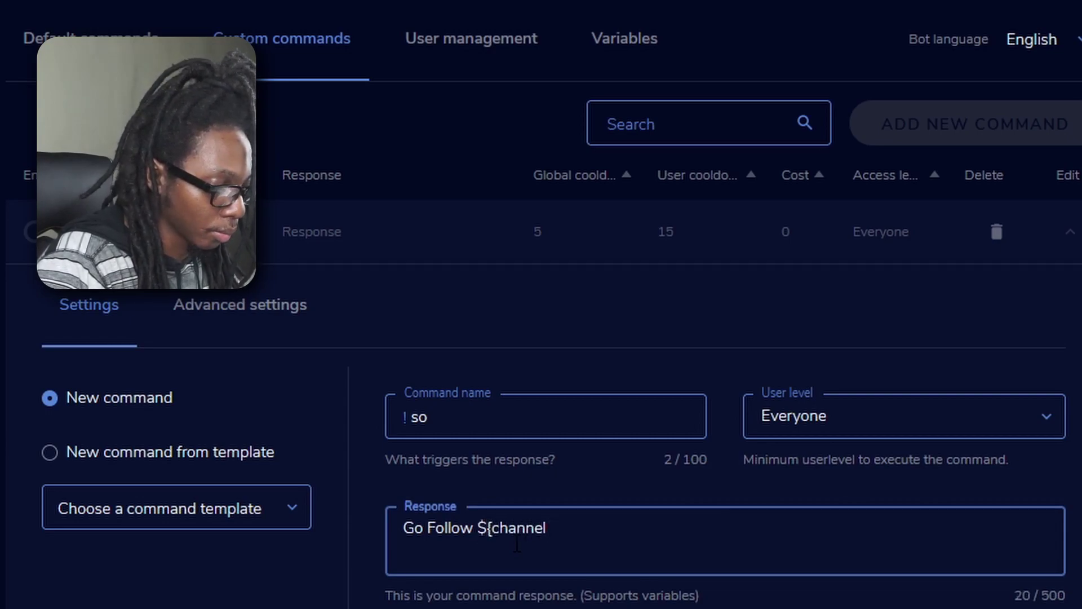
{"action": "type", "text": "${1}}. They last played"}
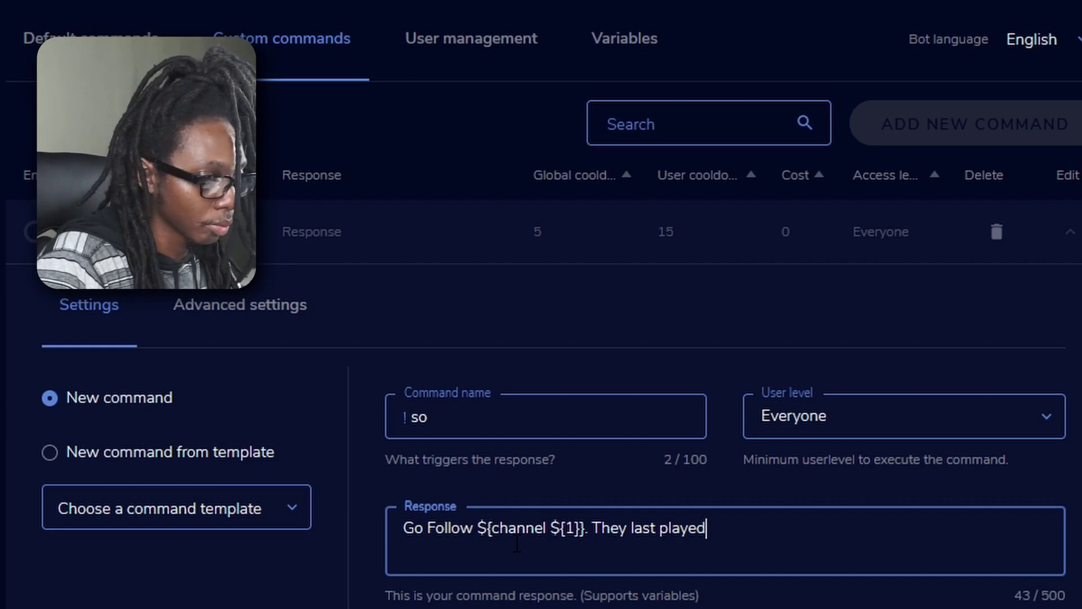
{"action": "type", "text": " ${"}
{"action": "type", "text": "game "}
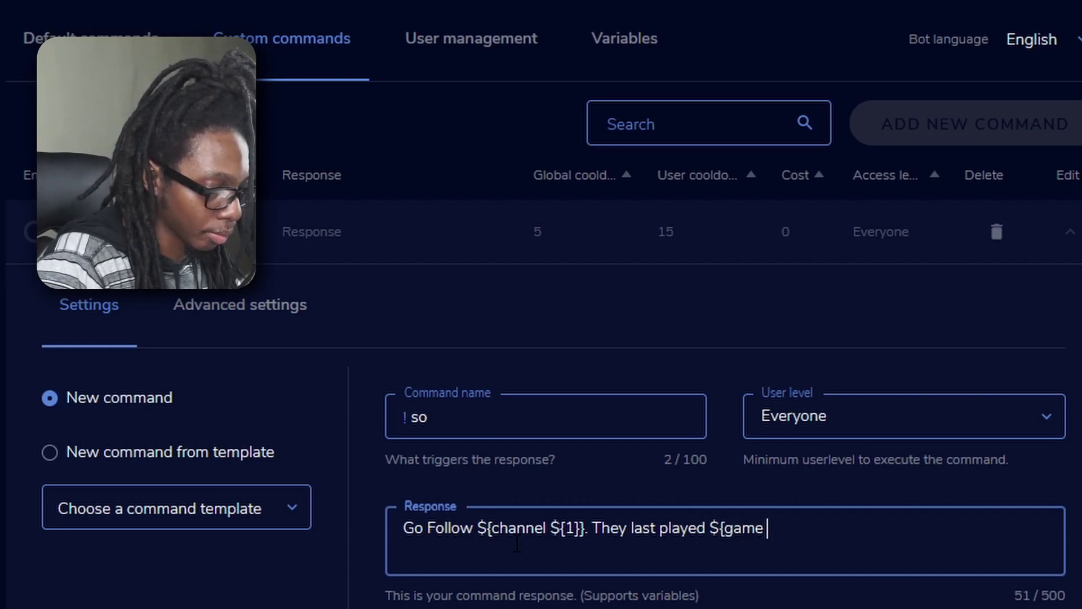
{"action": "type", "text": "${1}"}
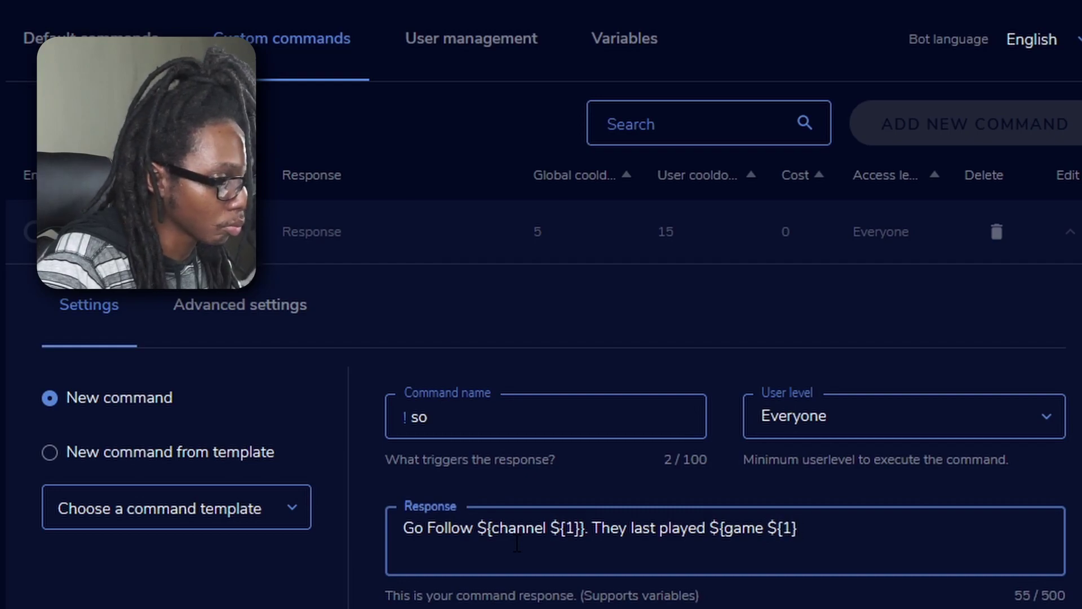
{"action": "type", "text": "} and che"}
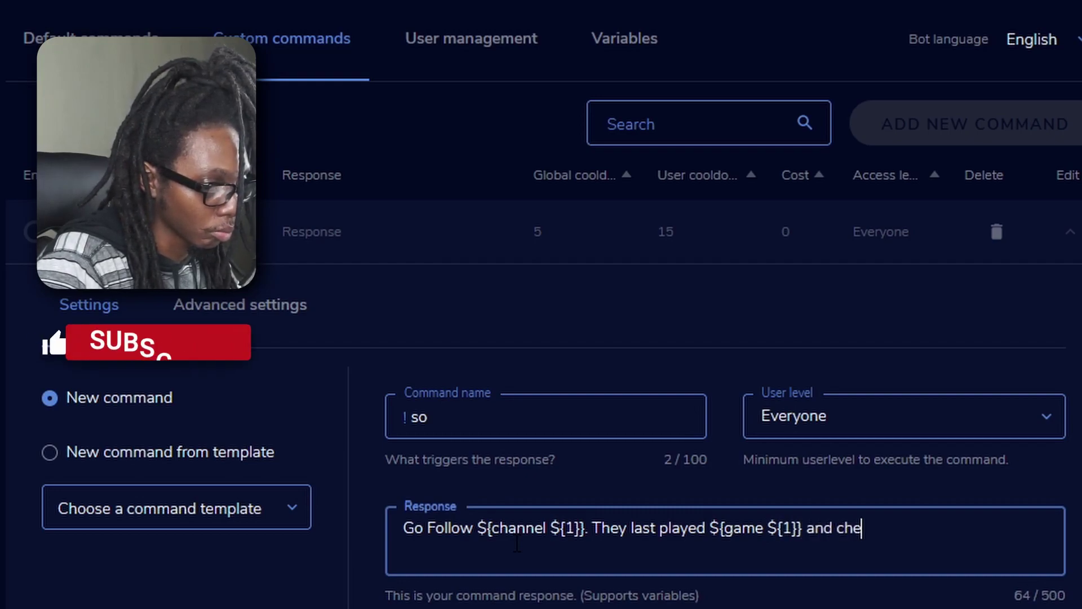
{"action": "type", "text": "ck their"}
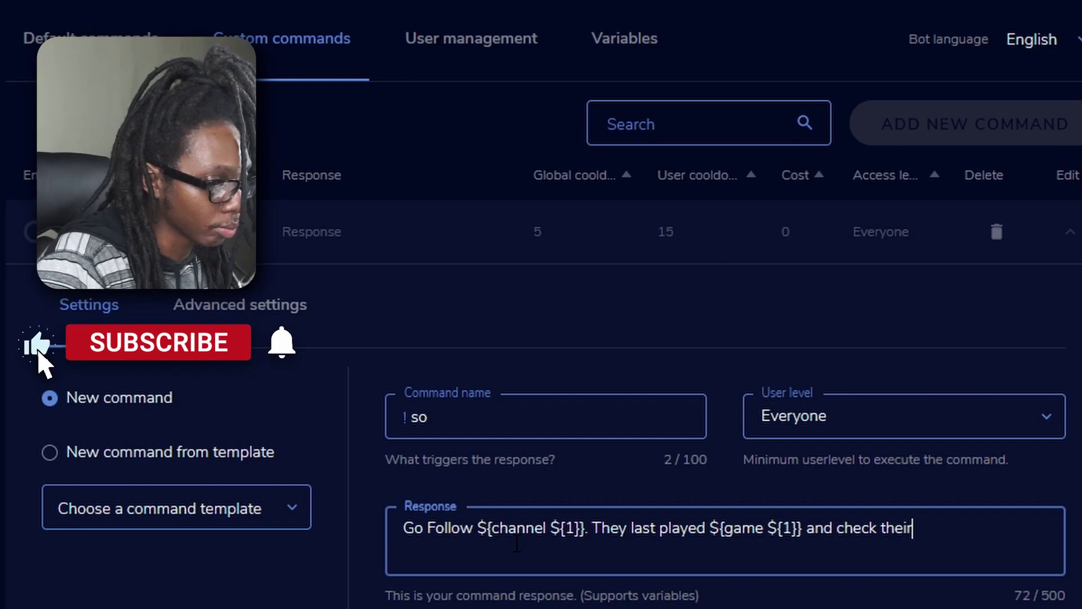
{"action": "type", "text": " channel https"}
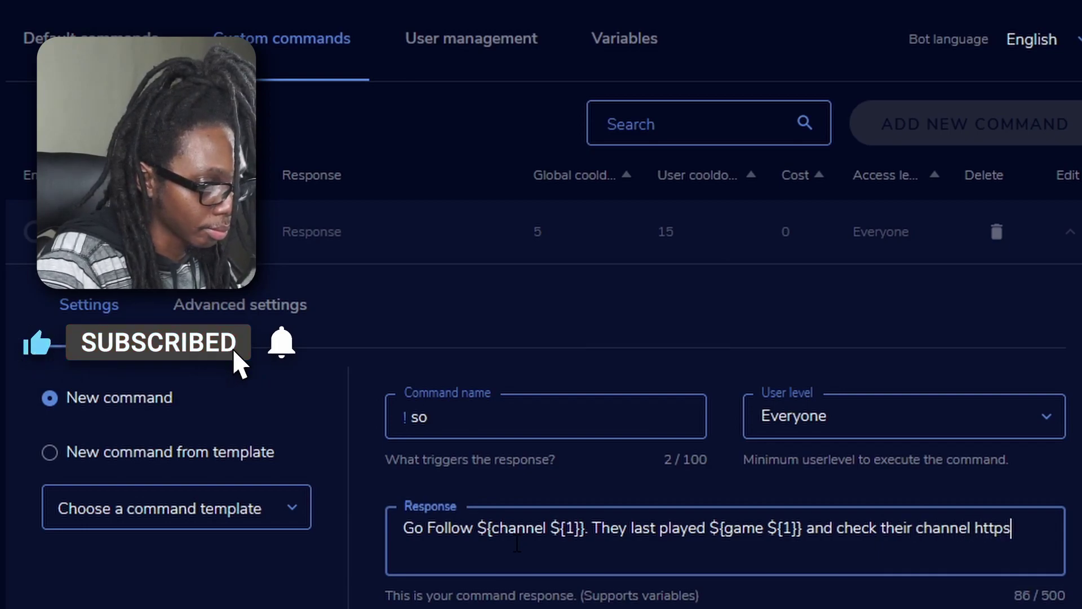
{"action": "type", "text": "://"}
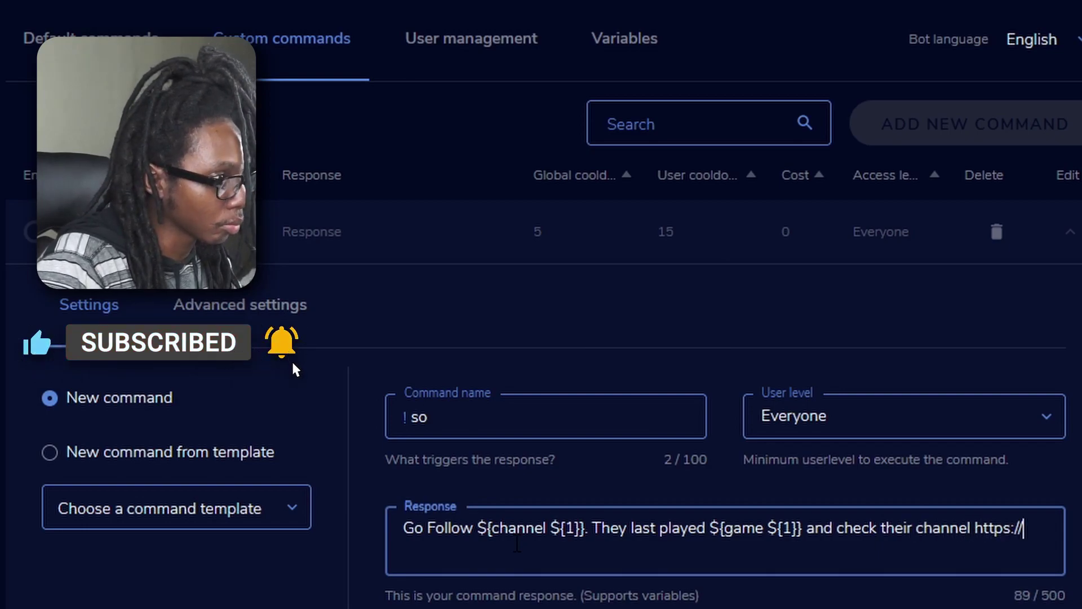
{"action": "type", "text": "twitch.tv"}
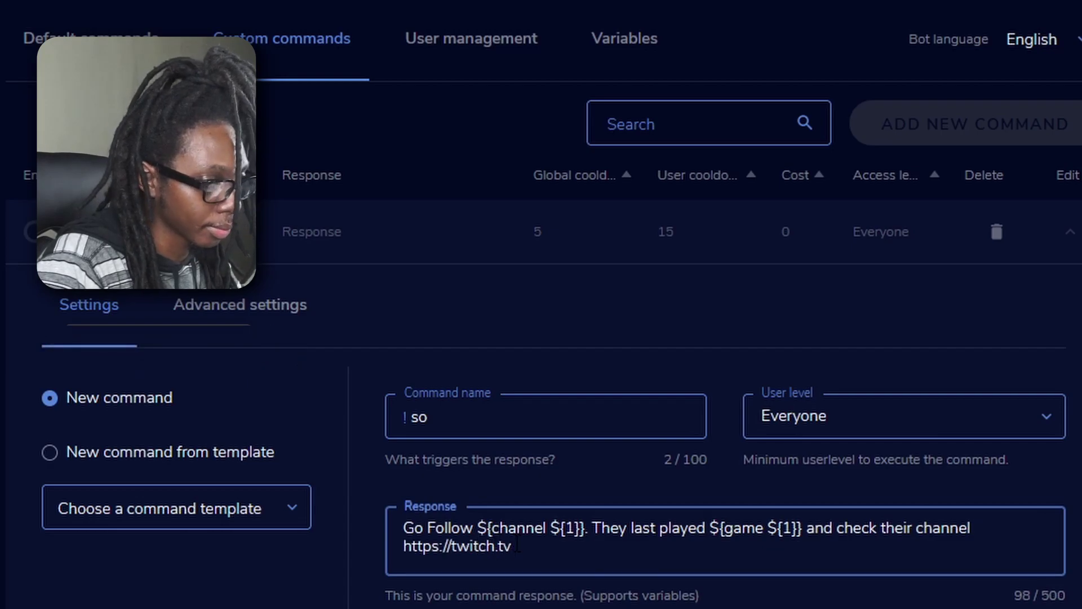
{"action": "type", "text": "/${channel ${1"}
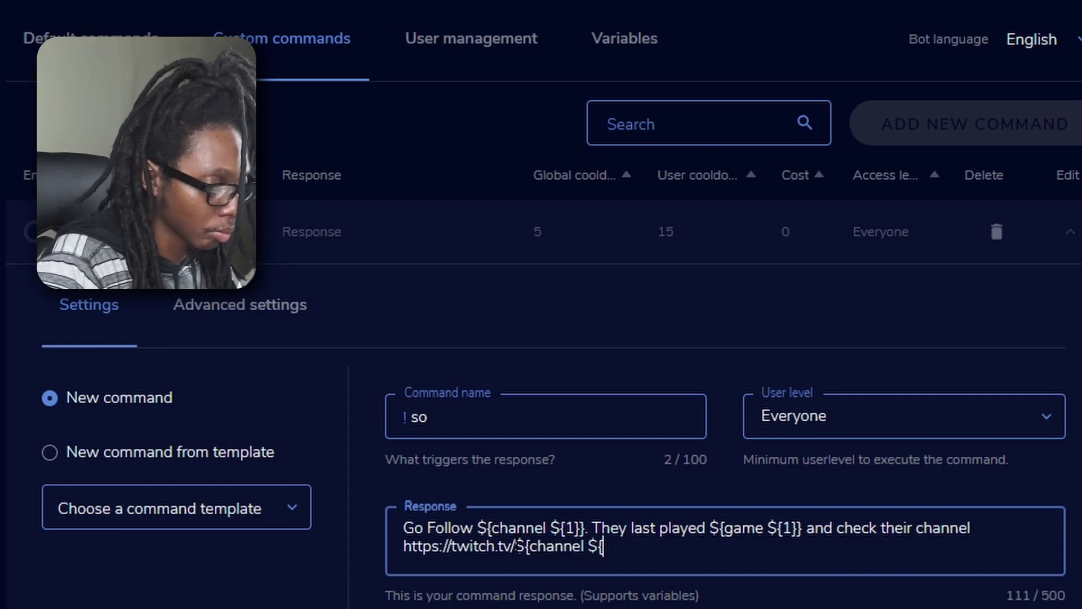
{"action": "type", "text": "}}"}
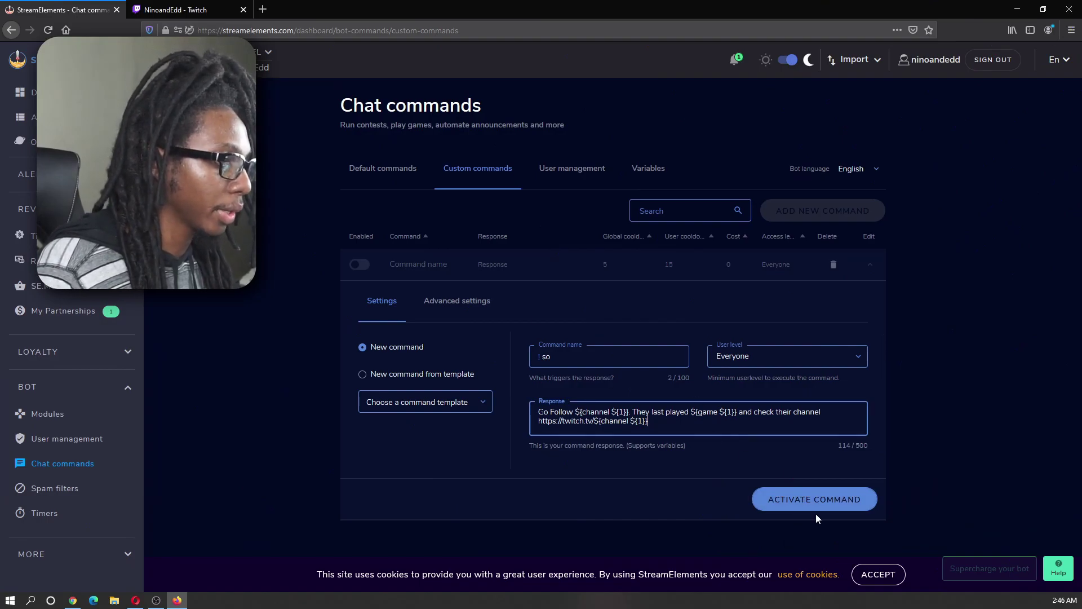
Activate and save the !so shoutout command
{"action": "left_click", "coordinate": [816, 510]}
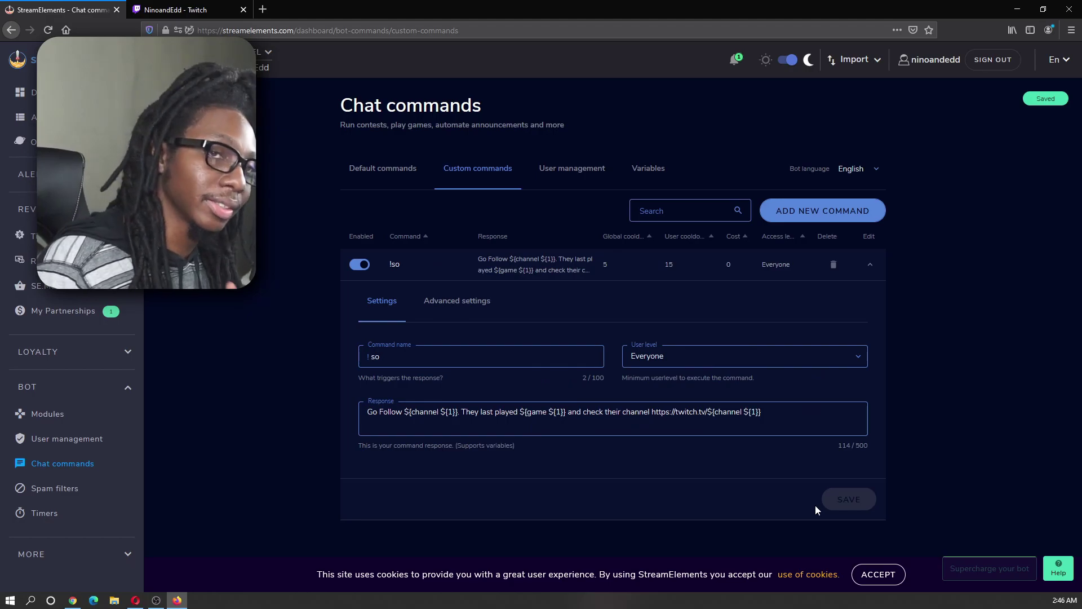
In Twitch chat, send !so with another streamer's username to test the command
{"action": "left_click", "coordinate": [203, 11]}
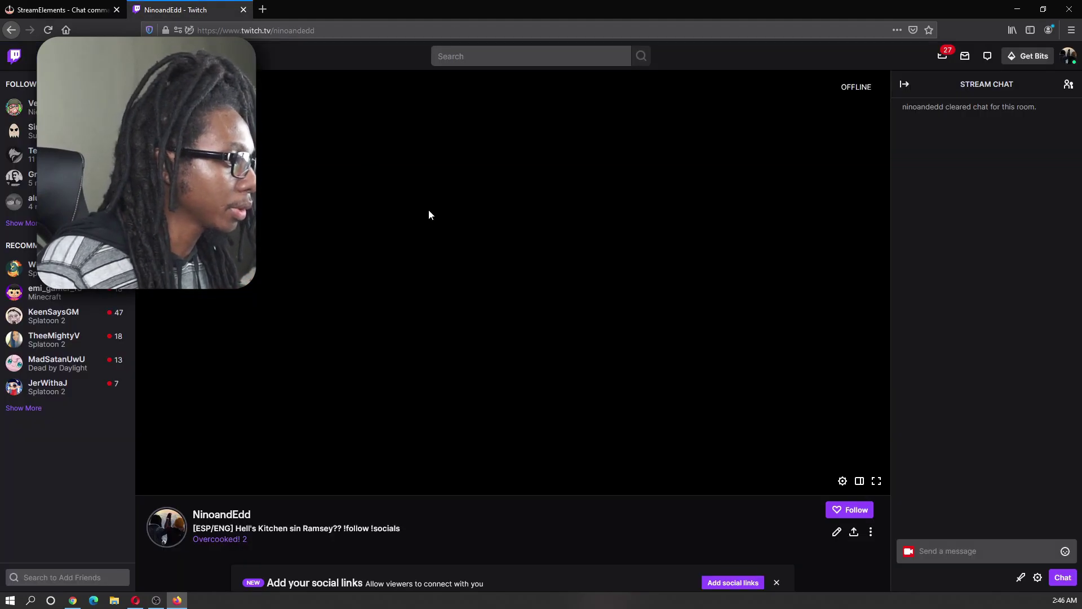
{"action": "left_click", "coordinate": [935, 551]}
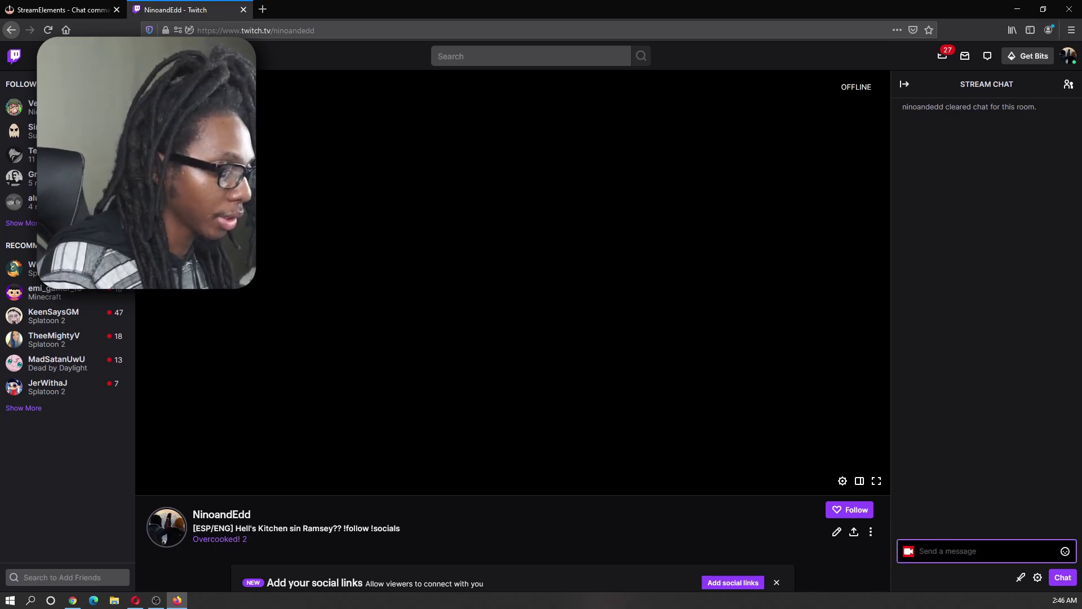
{"action": "type", "text": "!so @e"}
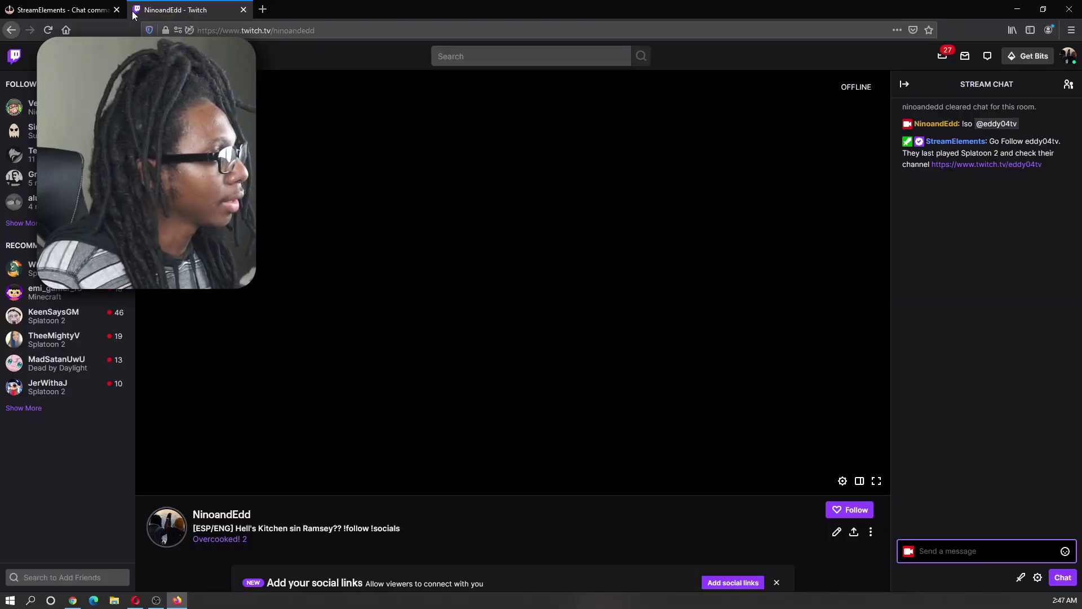
Add a new command from the shoutout template and activate it as !shoutout
{"action": "left_click", "coordinate": [91, 8]}
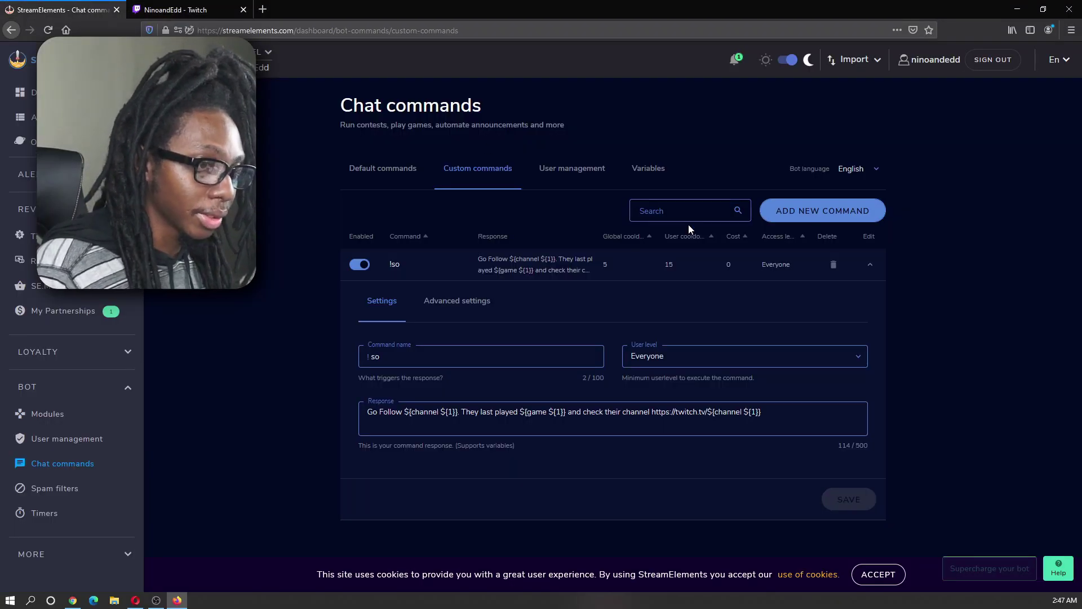
{"action": "left_click", "coordinate": [822, 212]}
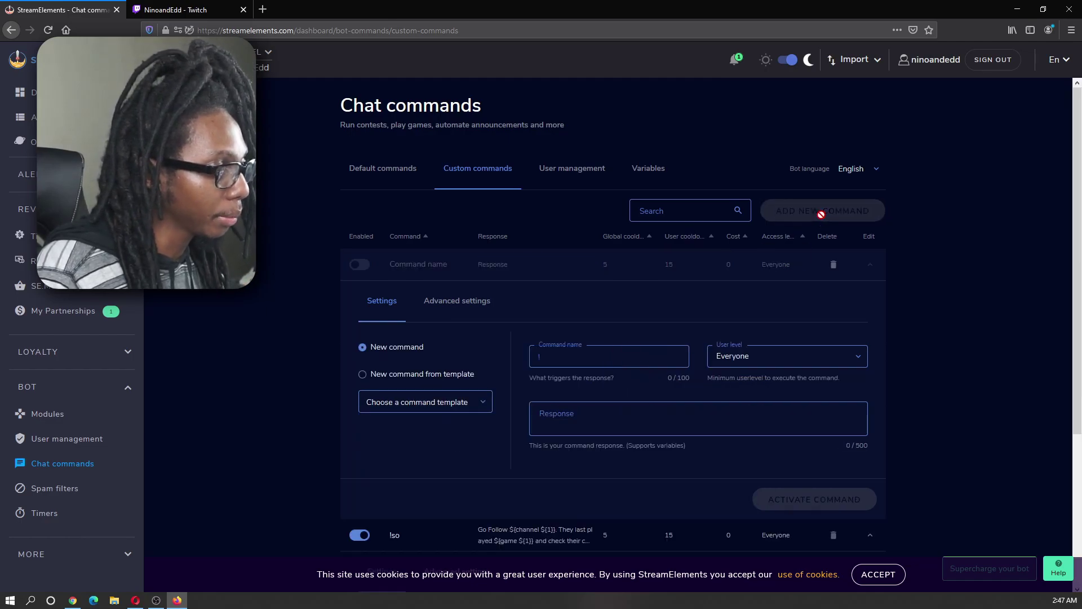
{"action": "left_click", "coordinate": [446, 408]}
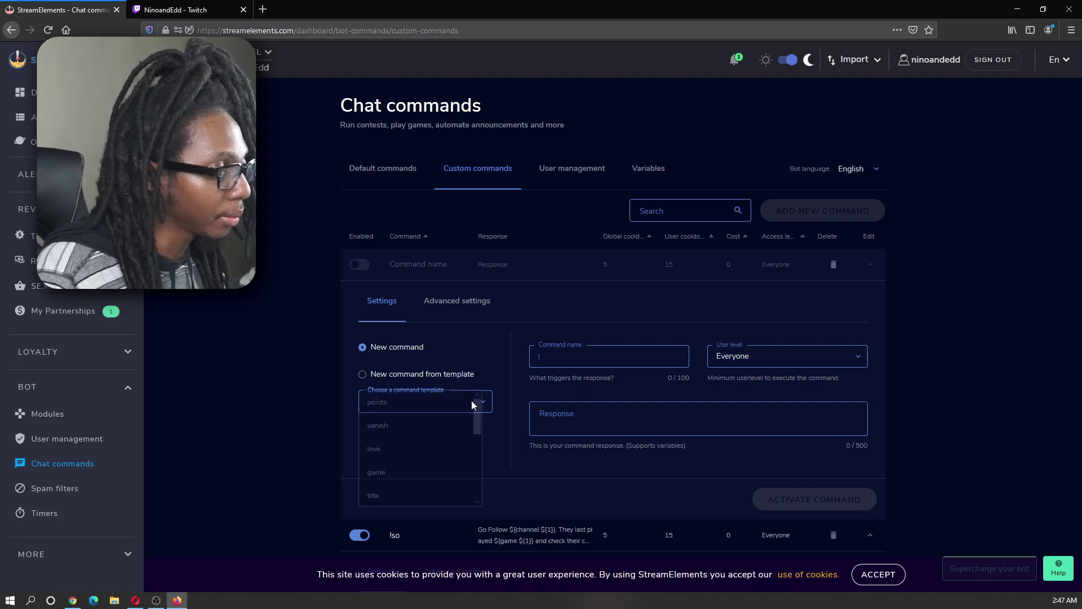
{"action": "scroll", "coordinate": [434, 454], "scroll_direction": "down", "scroll_amount": 5}
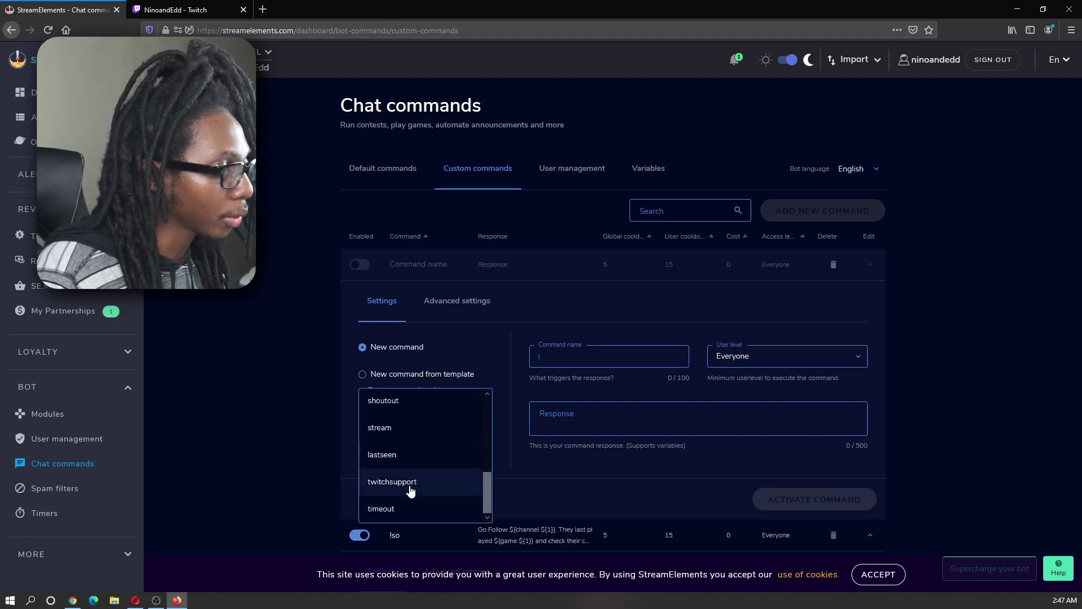
{"action": "left_click", "coordinate": [398, 407]}
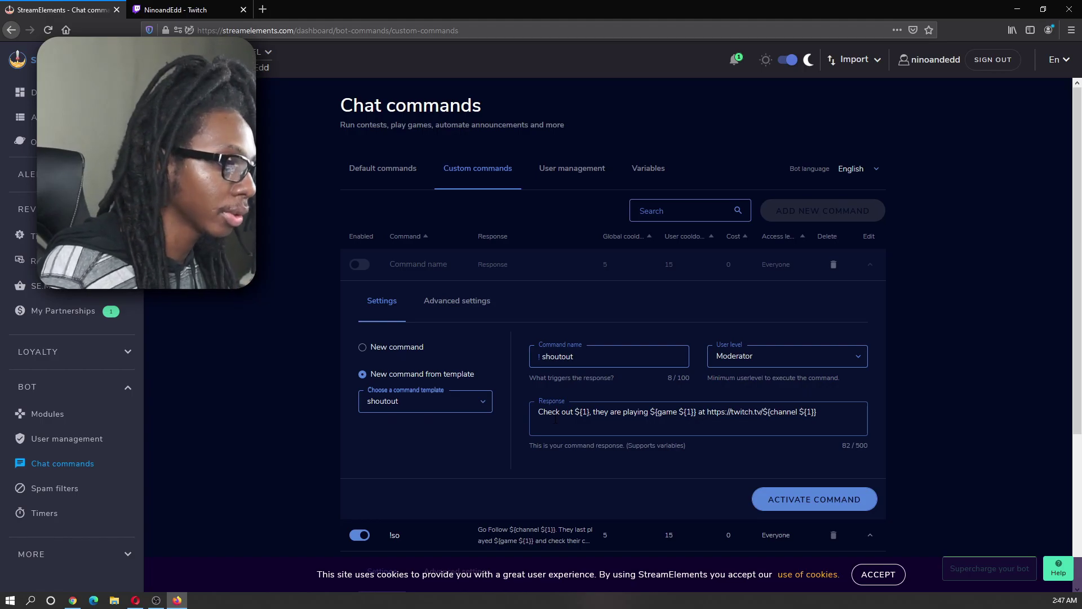
{"action": "left_click", "coordinate": [821, 509]}
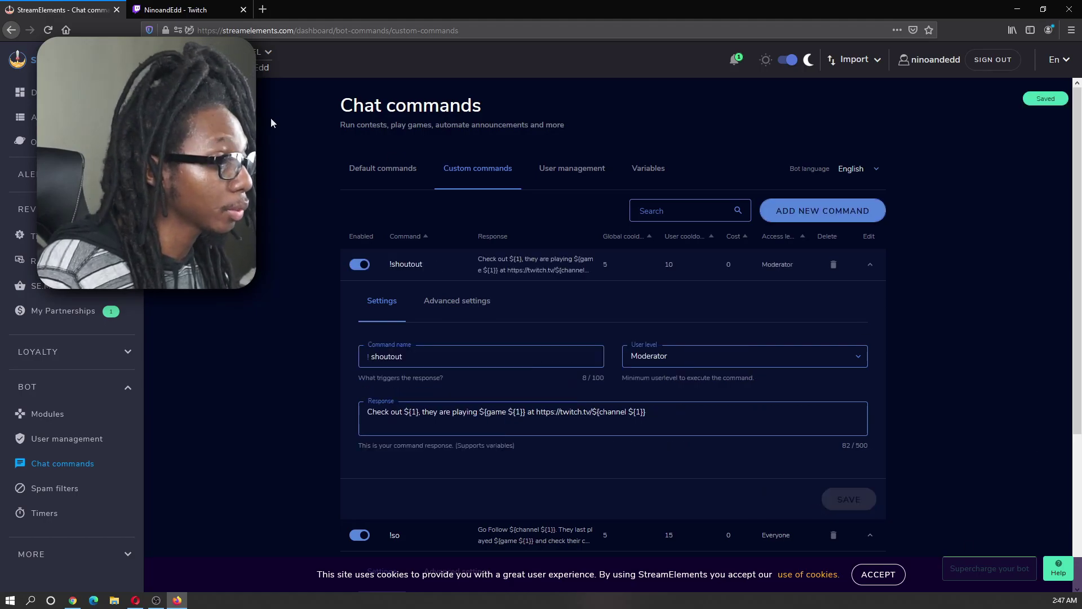
In Twitch chat, send !shoutout with another streamer's username to test it
{"action": "left_click", "coordinate": [175, 10]}
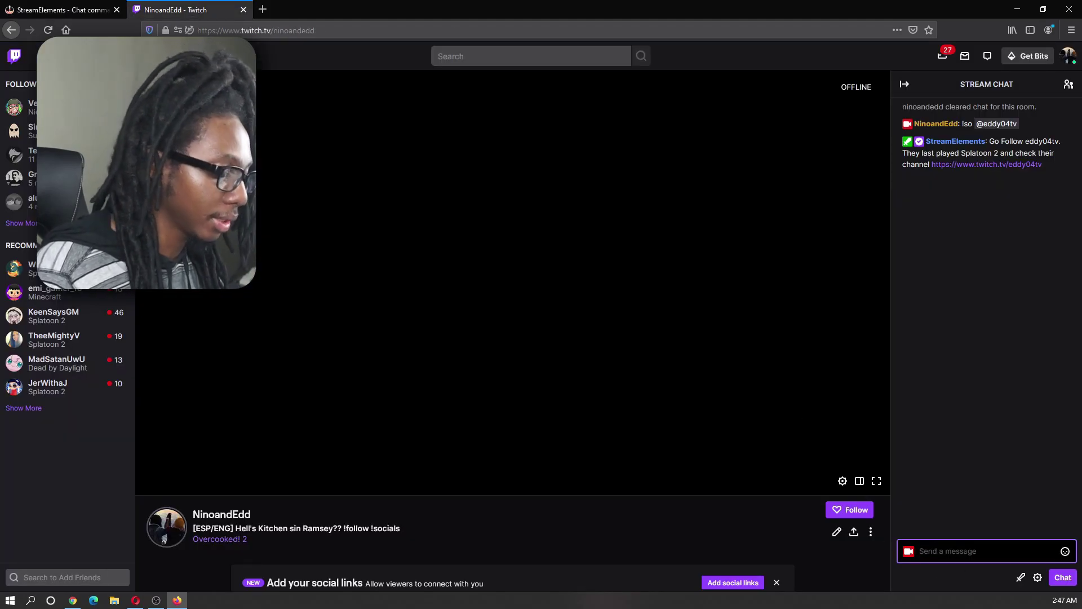
{"action": "type", "text": "!shoutout @ed"}
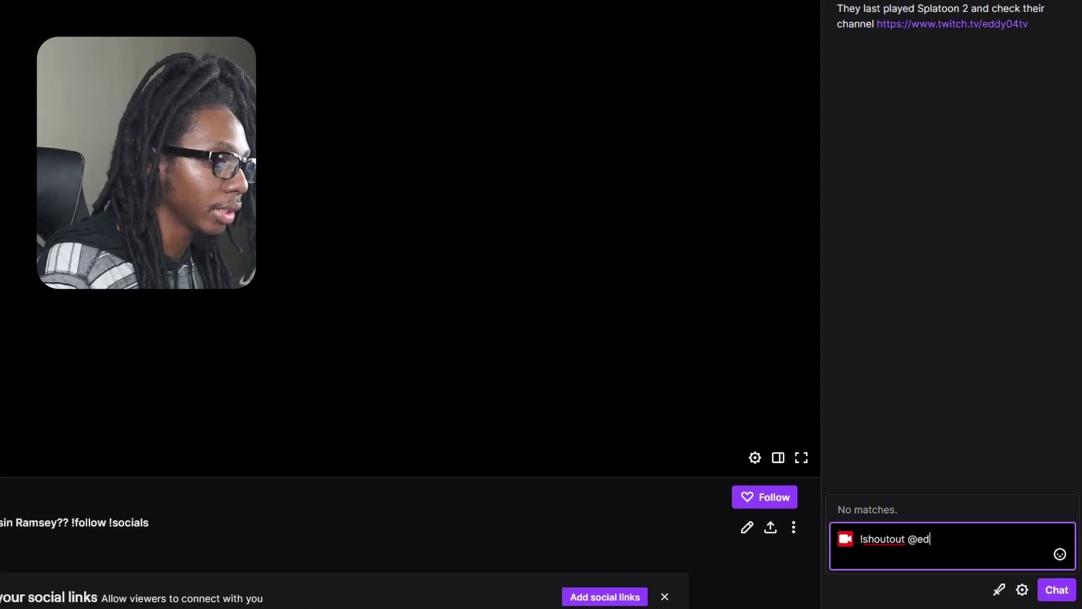
{"action": "type", "text": "dy04tv"}
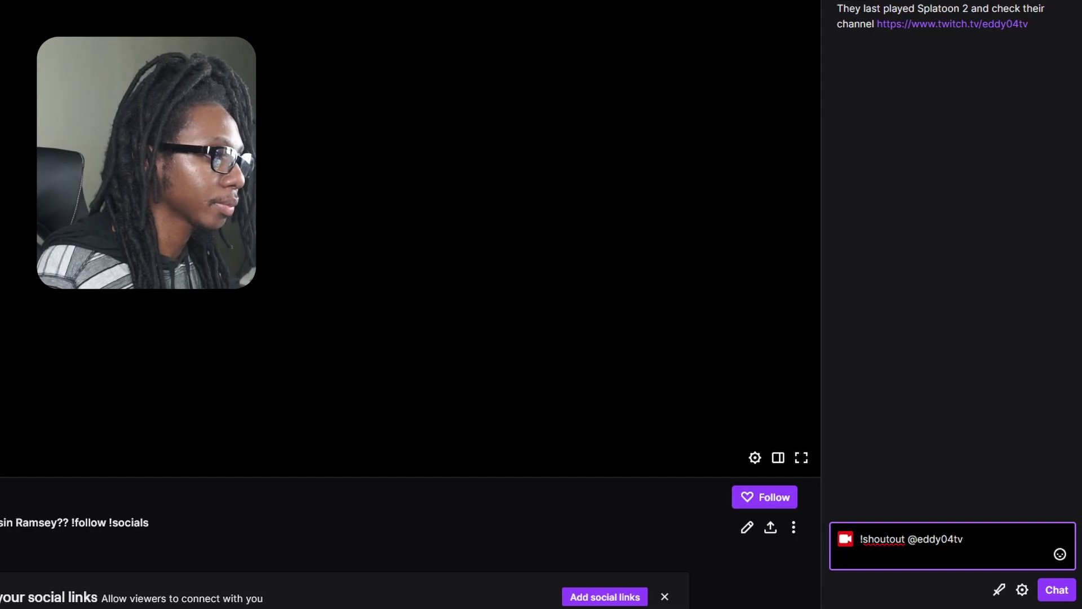
{"action": "key", "text": "Return"}
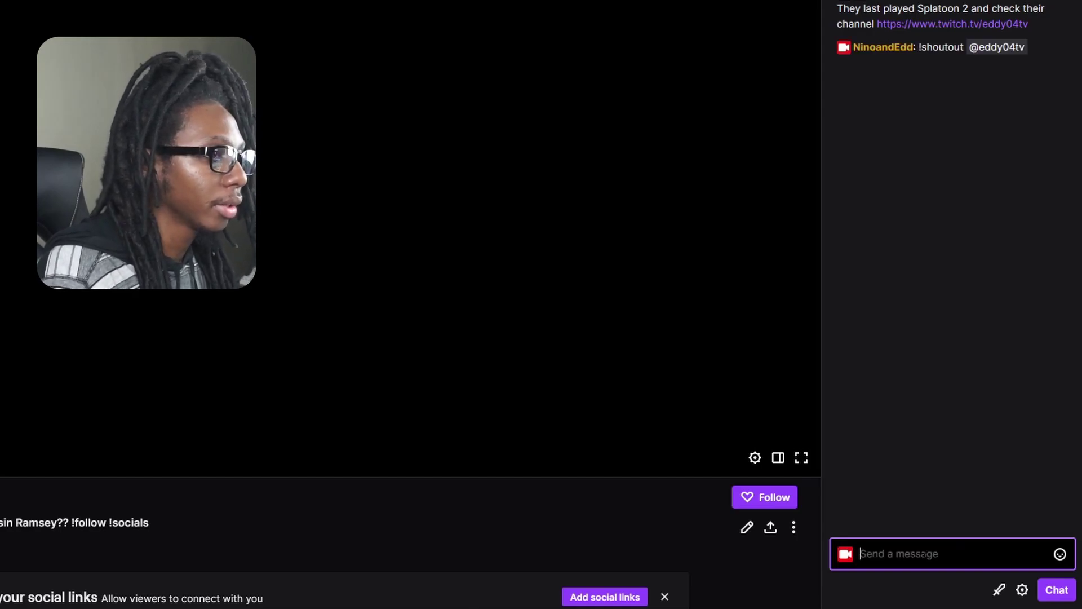